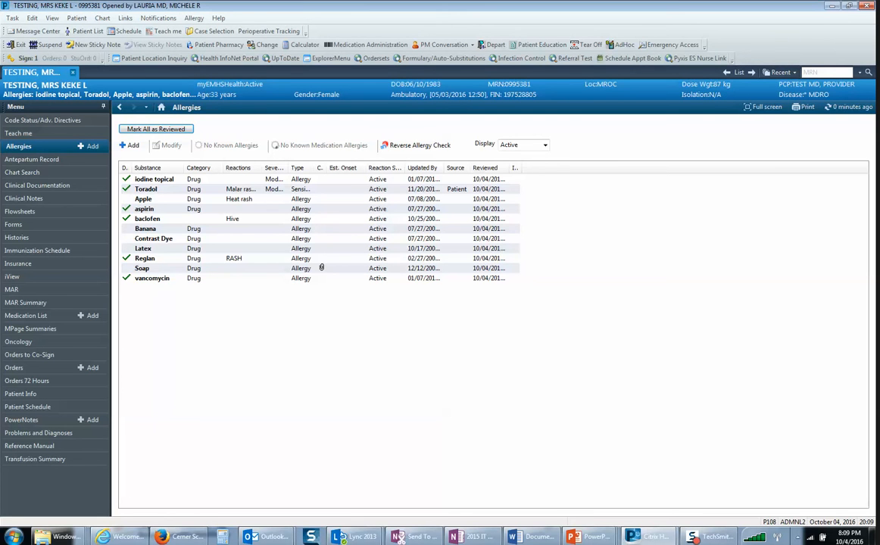
Step: Review the patient's medication list down to the documented home medications, and view the procedure history
click(28, 315)
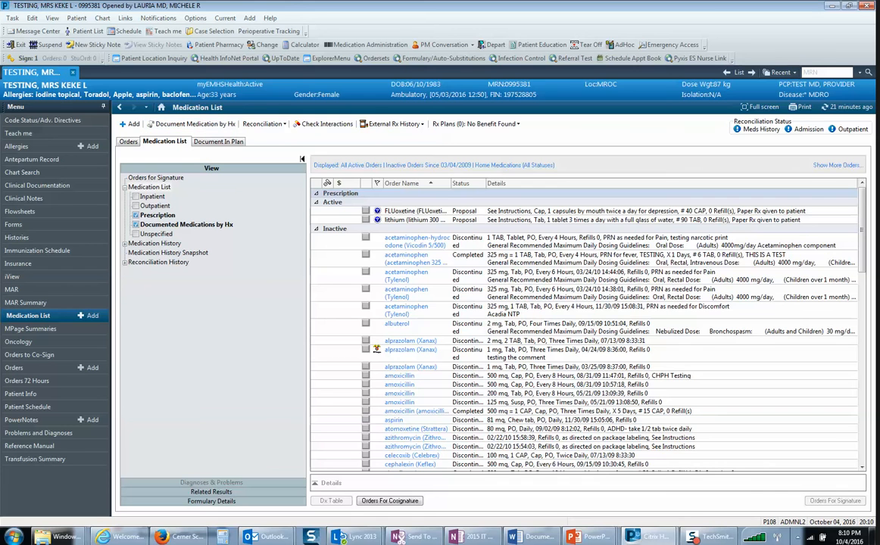
drag(862, 230, 862, 419)
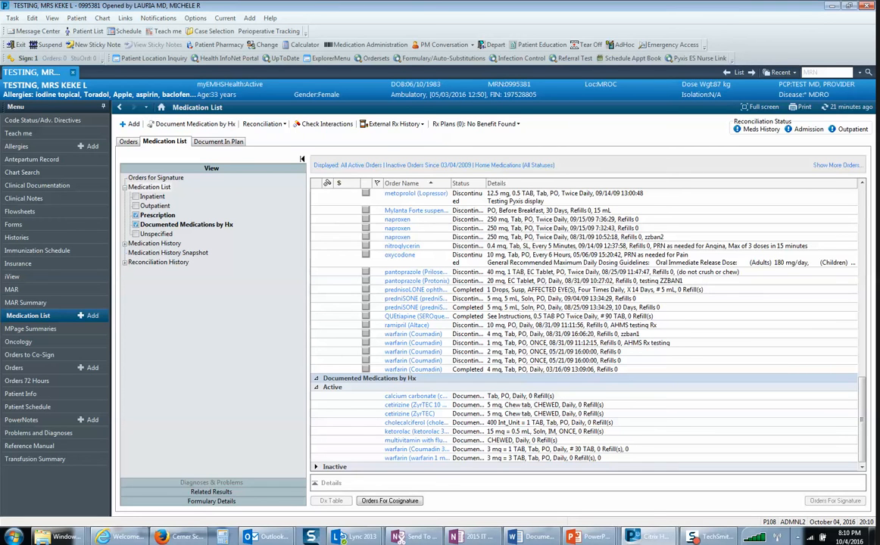
click(19, 238)
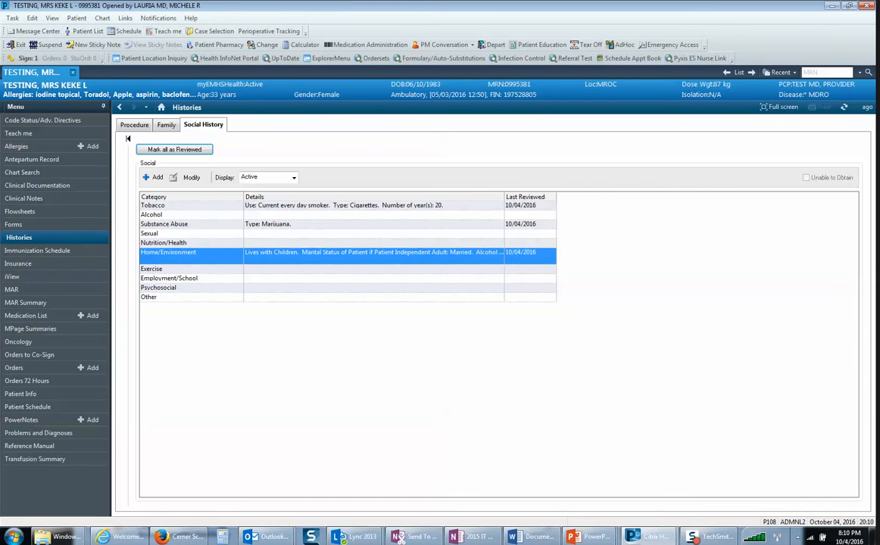
click(134, 125)
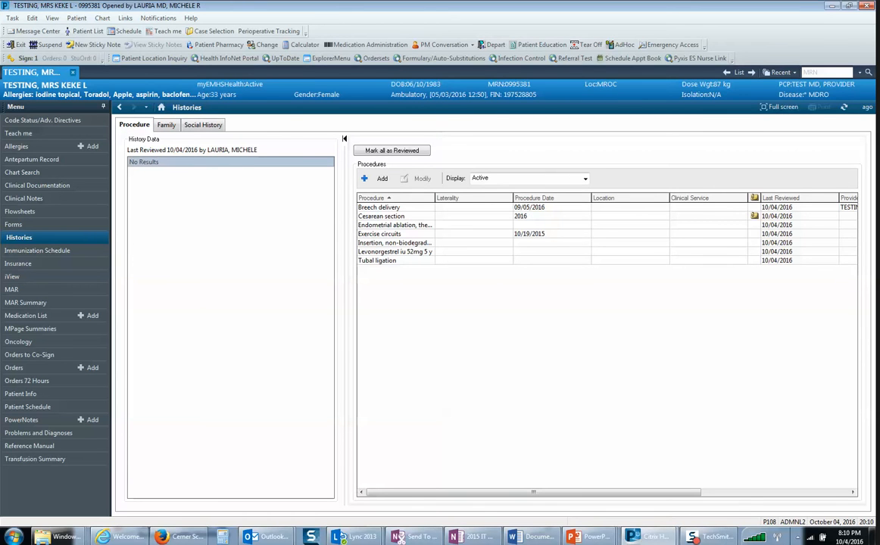
mouse_move(754, 217)
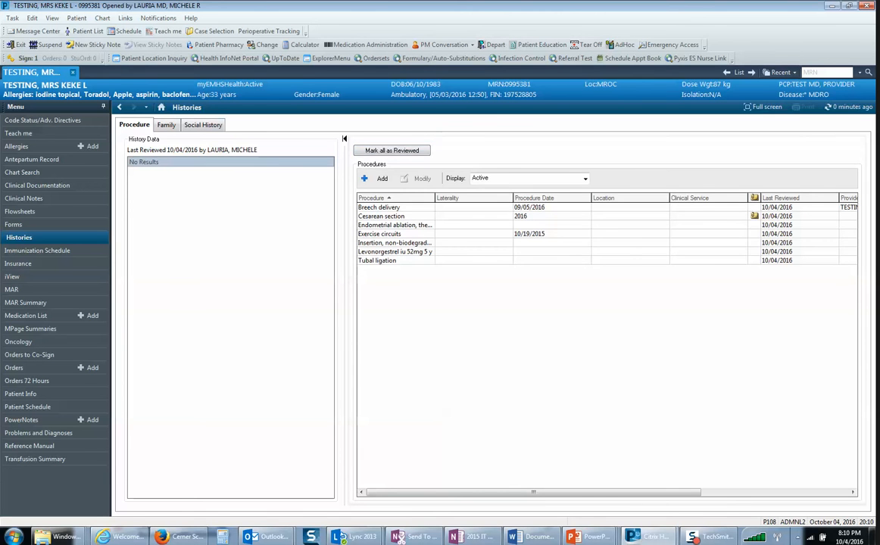
Step: Review the patient's family history, including its condition-by-relative entry grid, and view the social history
click(167, 125)
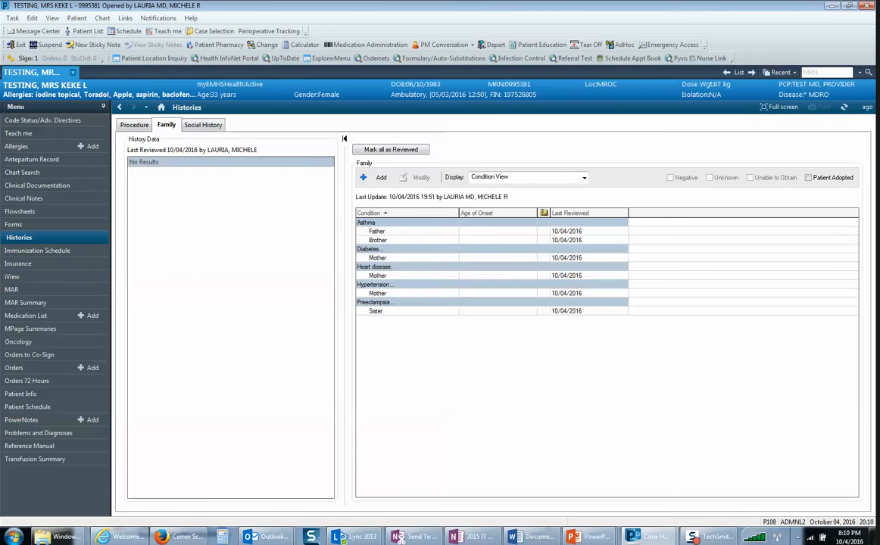
click(380, 178)
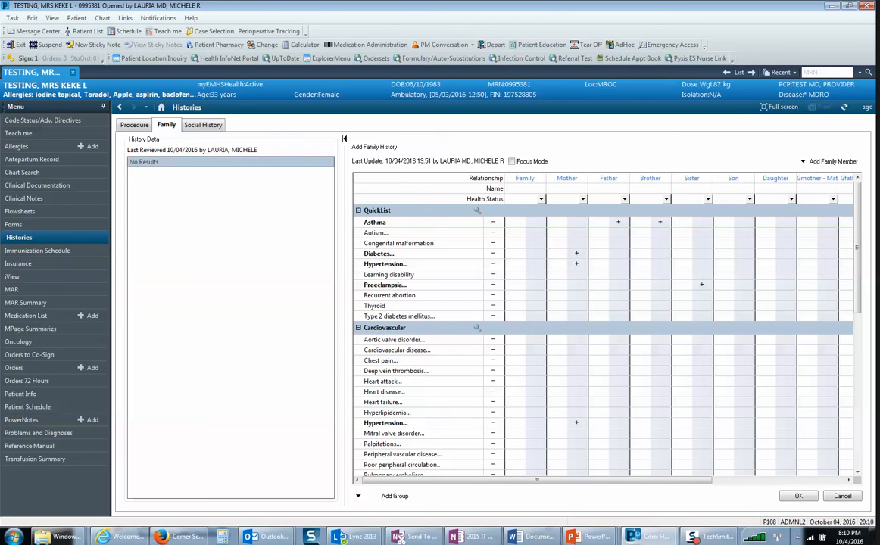
click(799, 496)
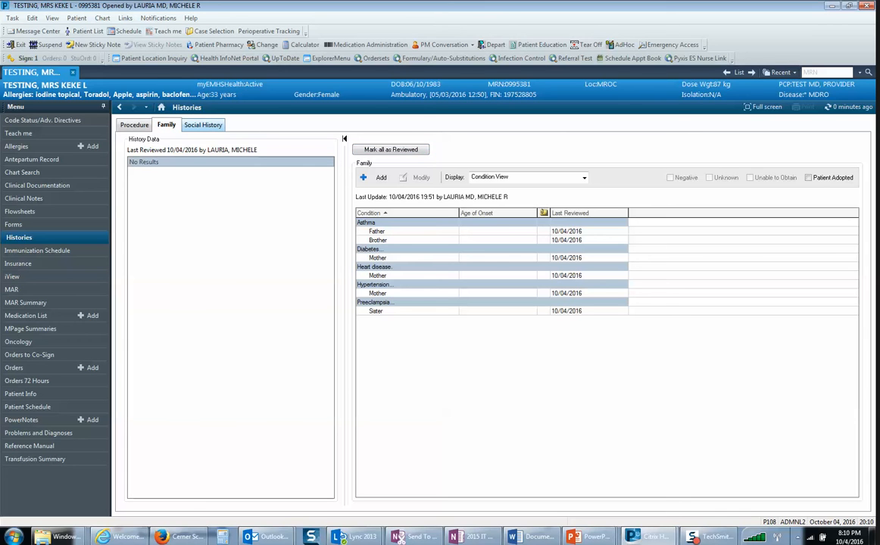
click(203, 124)
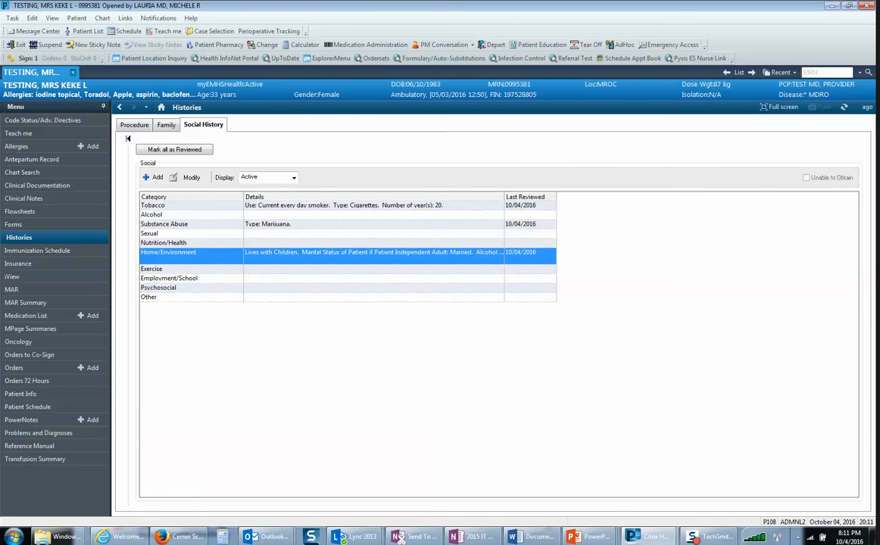
Step: Mark all of the patient's problems and diagnoses as reviewed
click(39, 434)
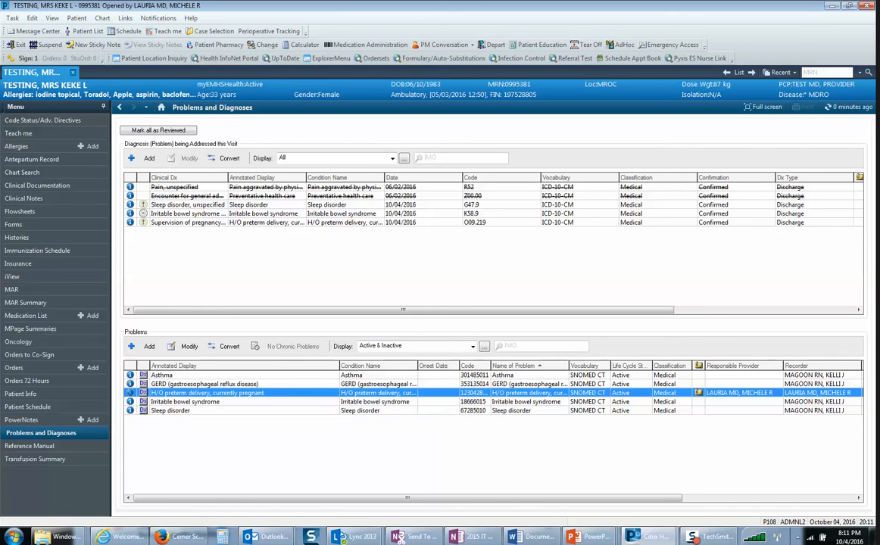
mouse_move(698, 393)
click(158, 131)
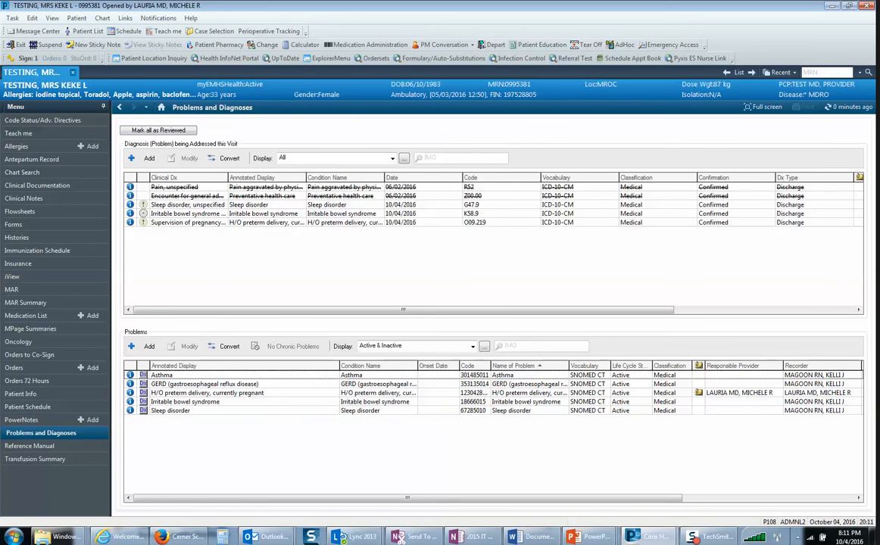
Step: Start a new PowerNote and set its type to E_Obstetrics And Gynecology Consult
click(91, 419)
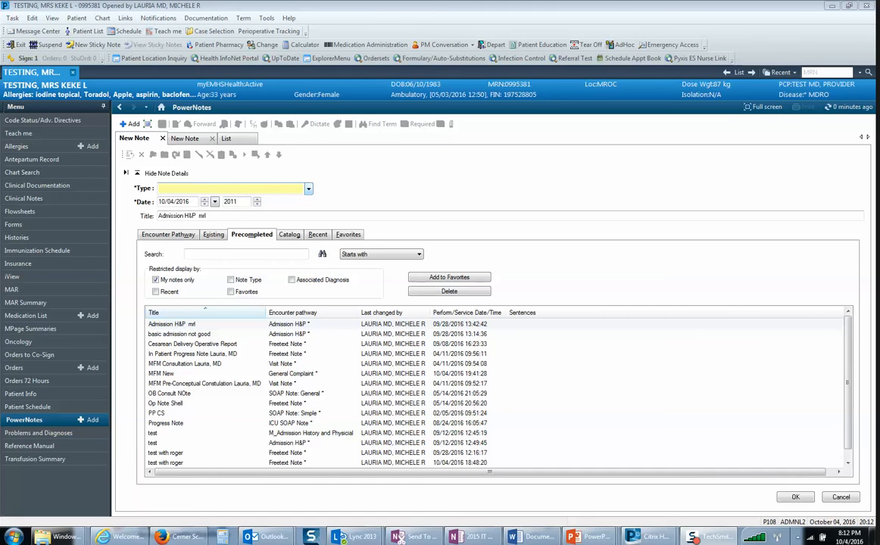
click(308, 189)
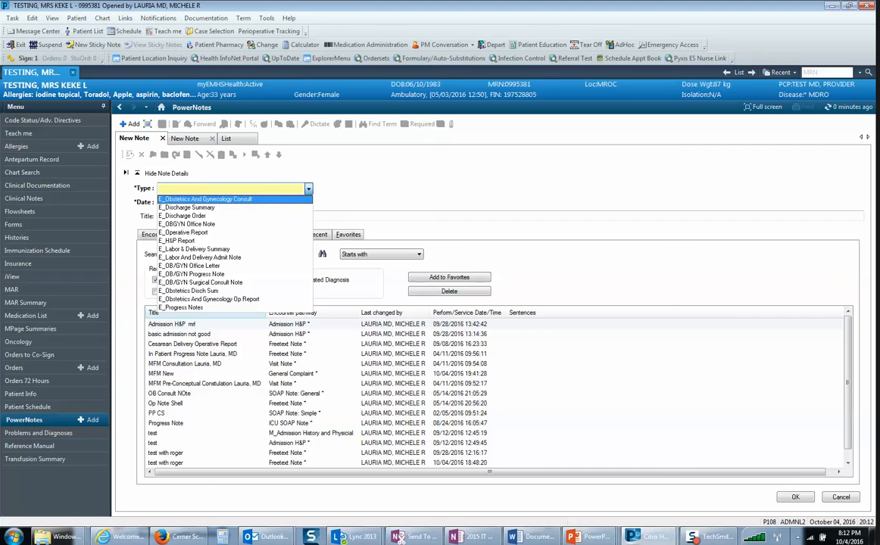
key(Return)
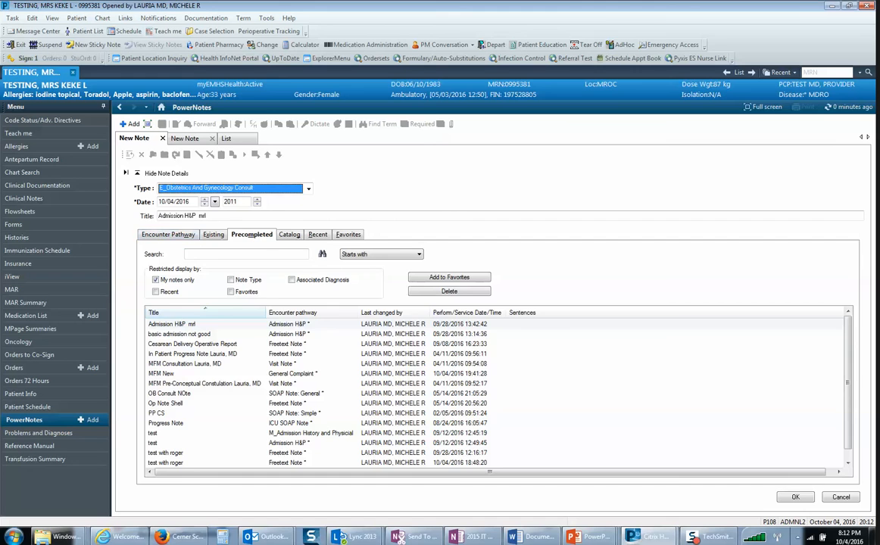
Step: Examine the available note sources: encounter pathways, existing notes, precompleted notes with and without the own-notes filter, favorites and recent notes
click(168, 235)
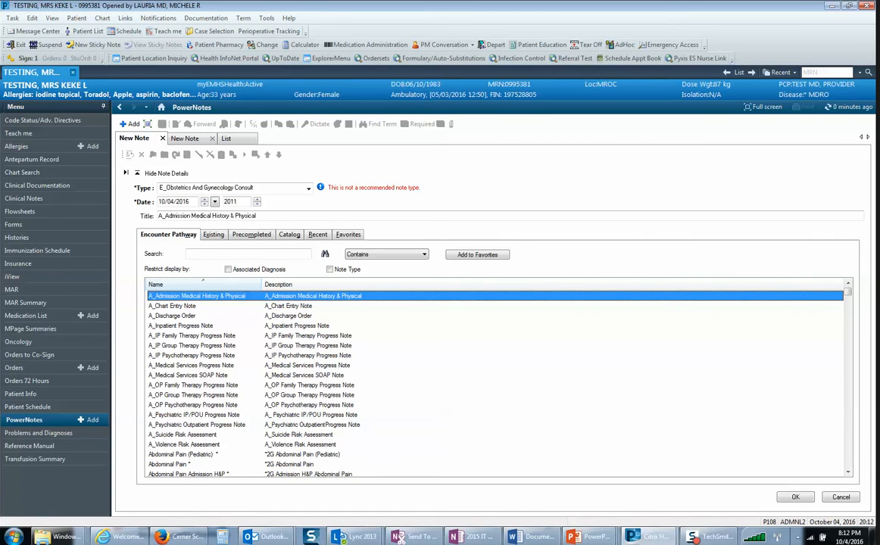
drag(848, 292, 848, 388)
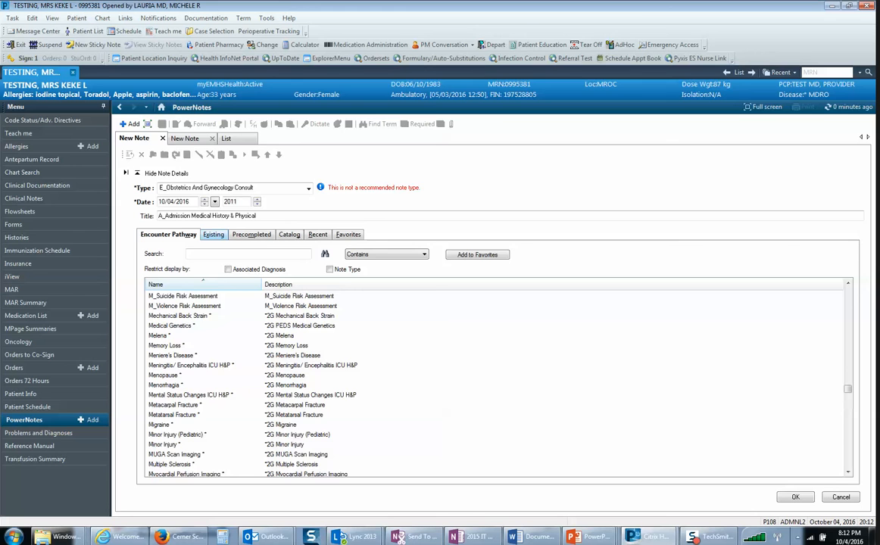
click(213, 234)
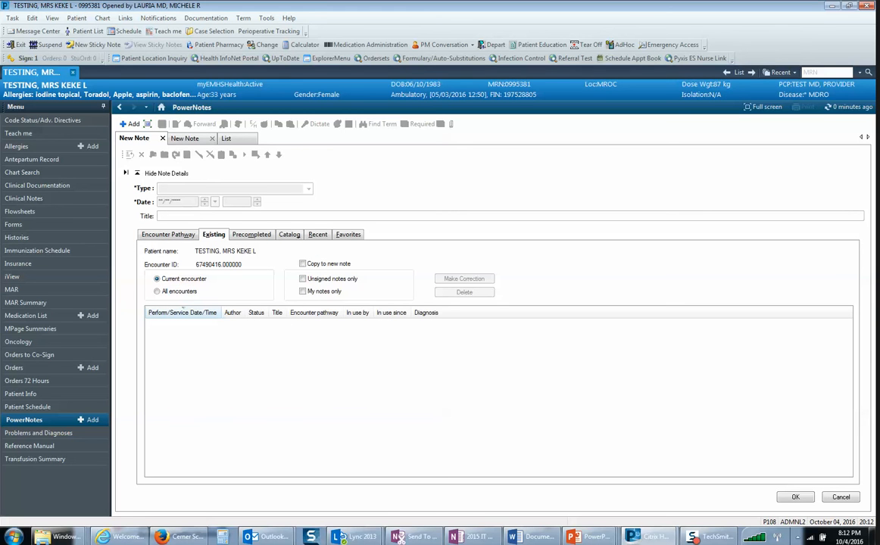
click(251, 234)
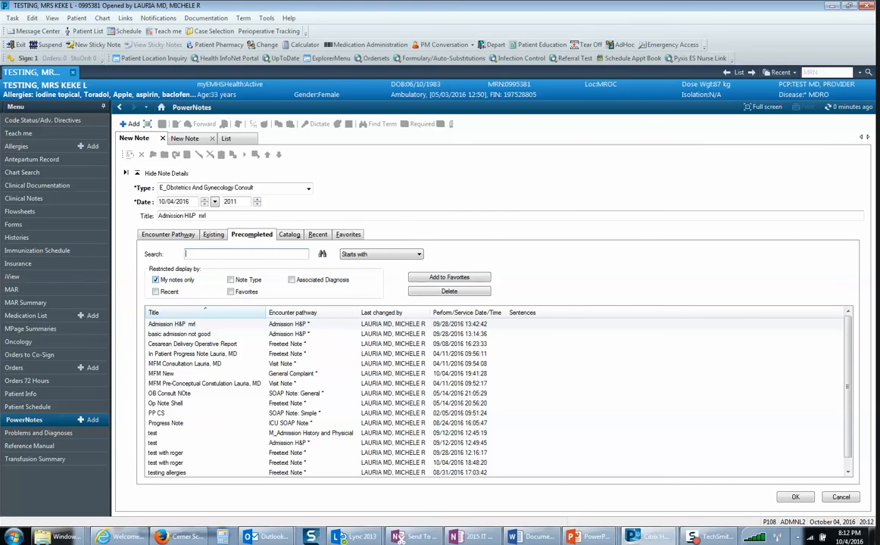
click(156, 281)
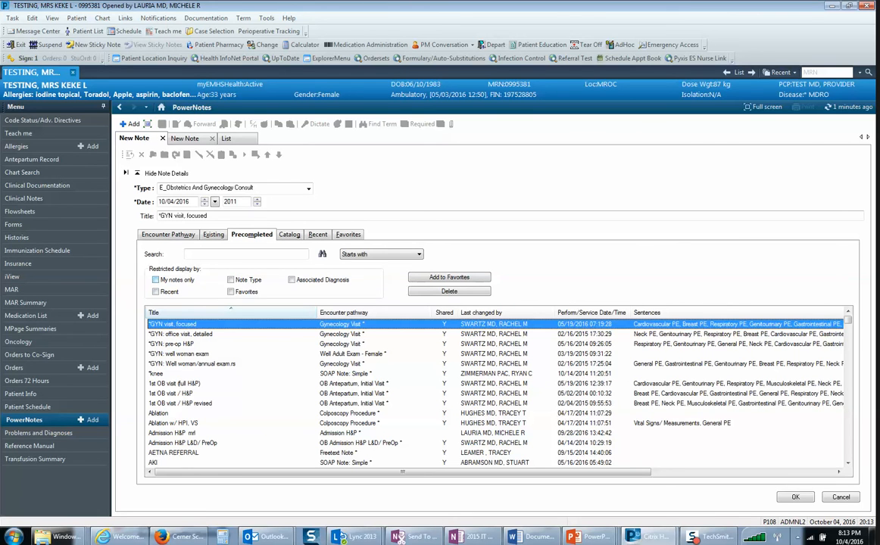
click(156, 280)
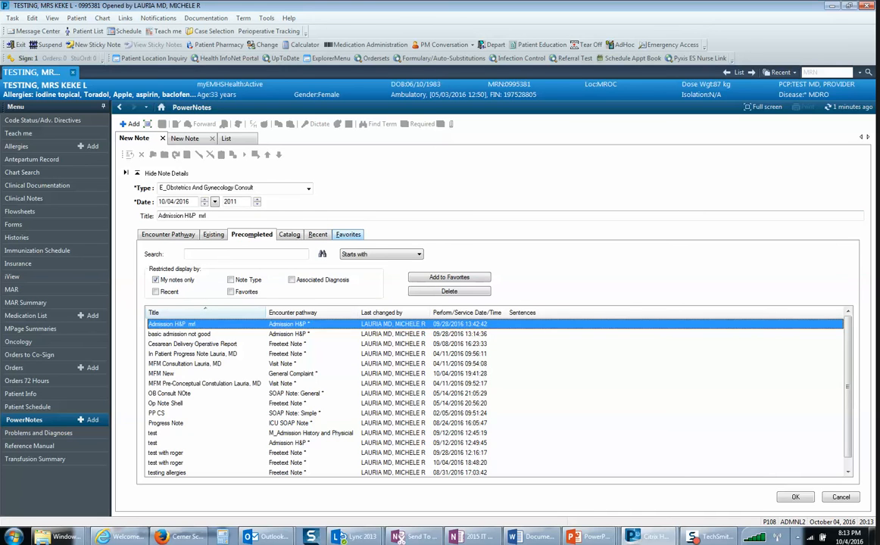
click(349, 234)
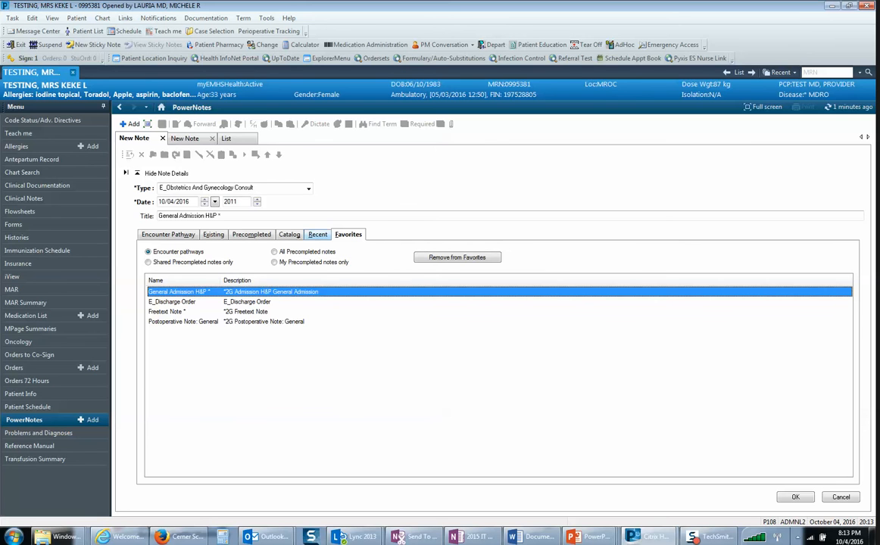
click(318, 235)
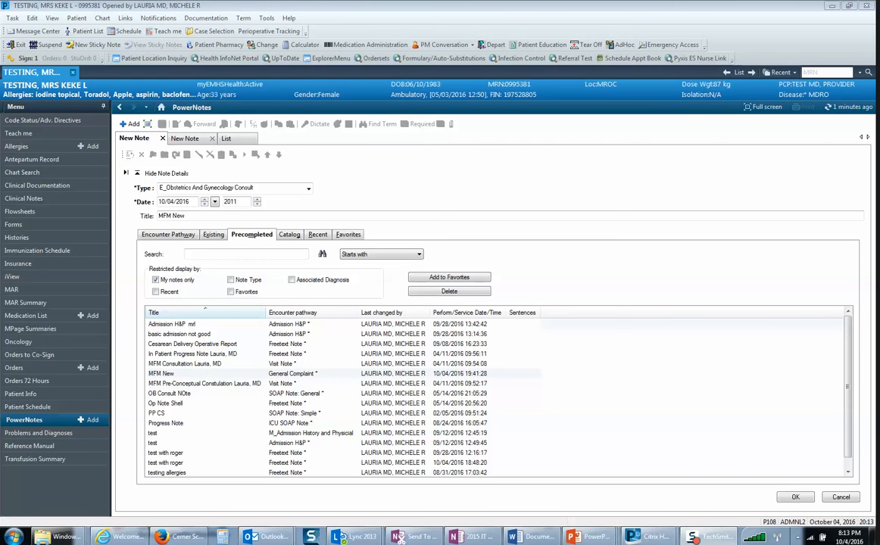
Step: Open the precompleted note MFM New and exclude the problem list from its auto-populated terms
double_click(161, 373)
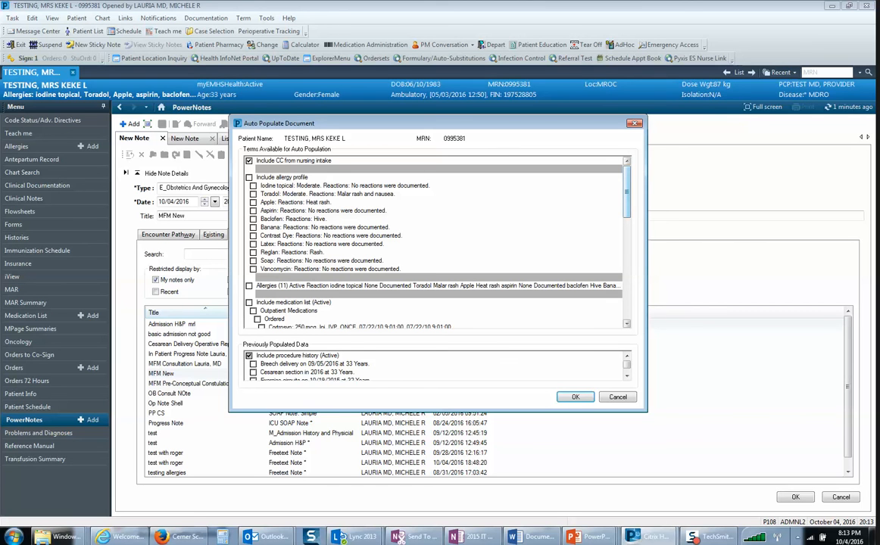
scroll(560, 239, down, 2)
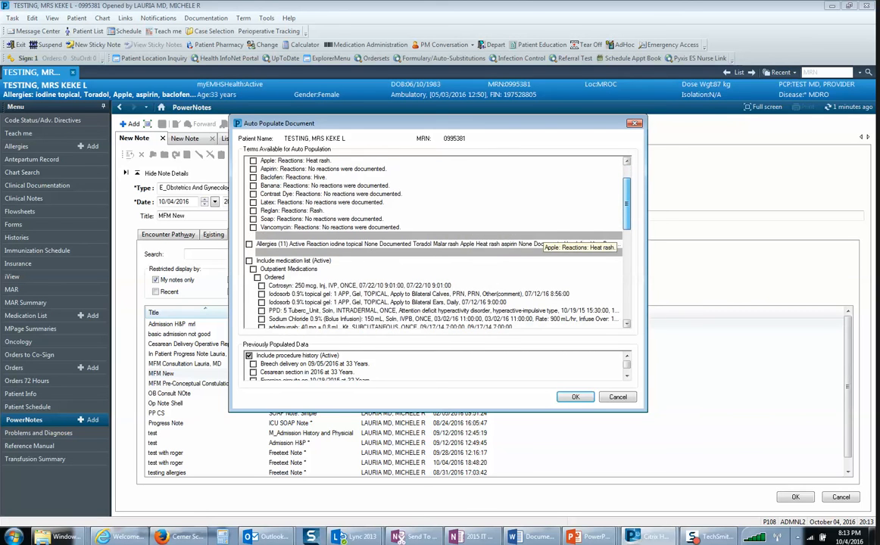
scroll(561, 239, down, 4)
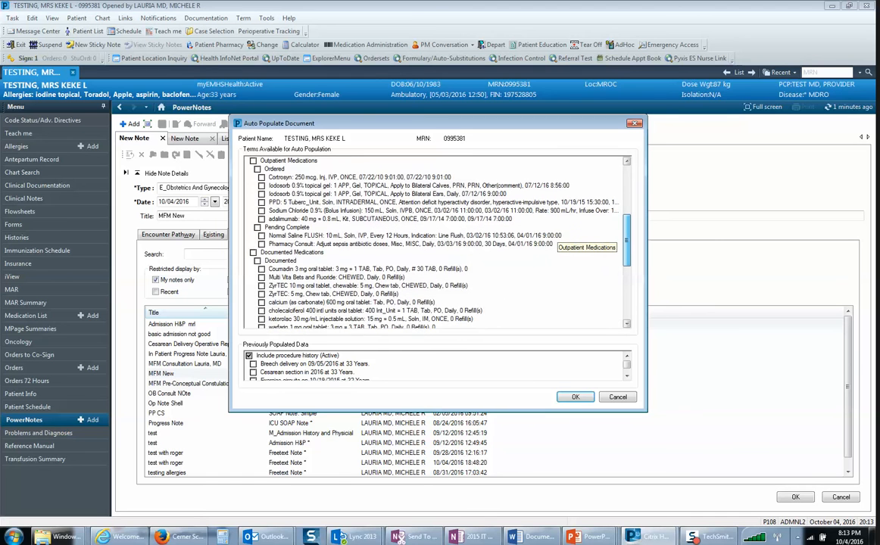
scroll(561, 239, down, 5)
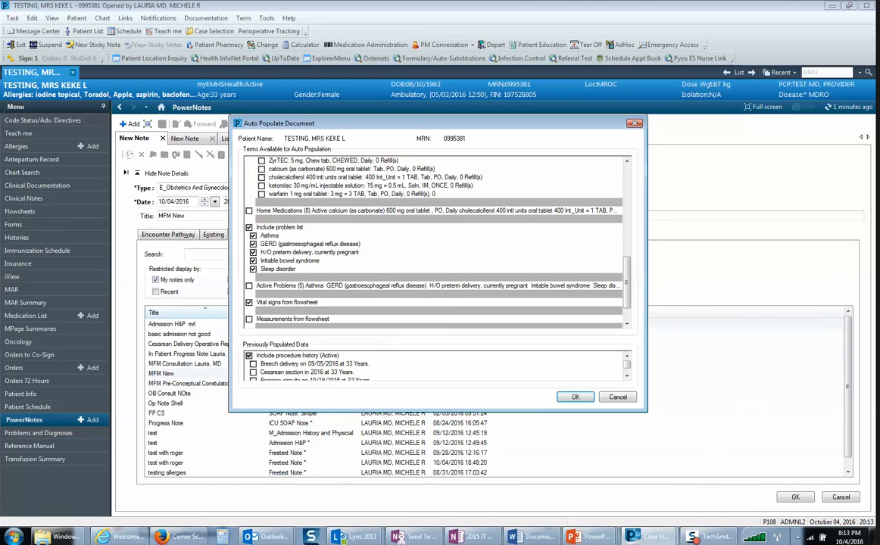
click(249, 227)
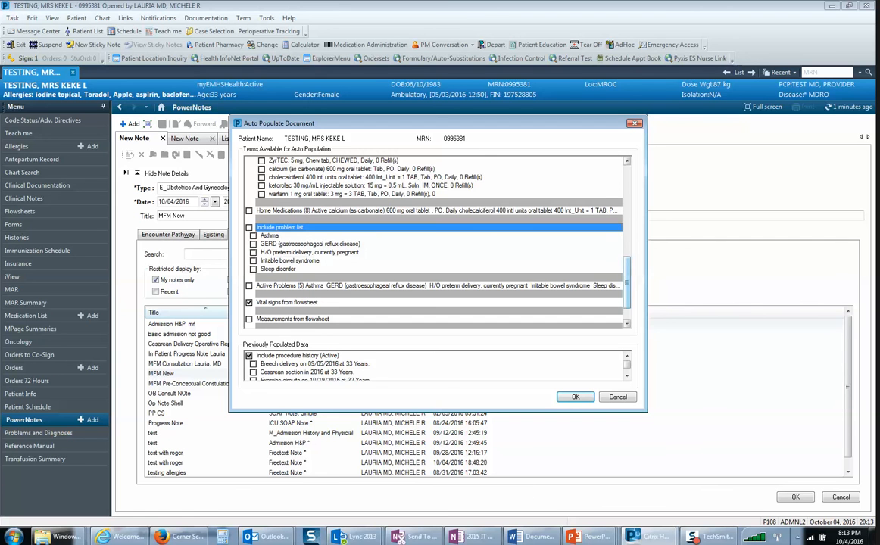
Step: Check the previously populated history data and accept the auto-population selections to generate the note
drag(627, 282, 628, 241)
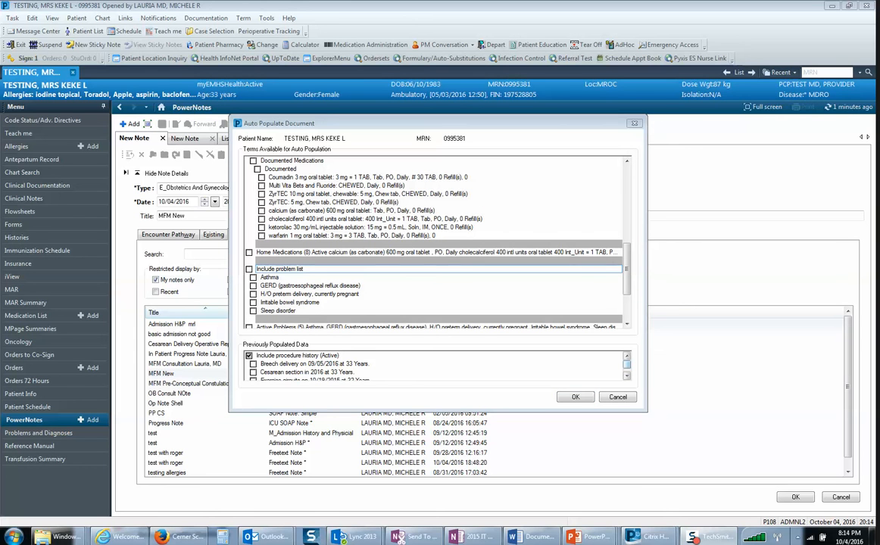
click(627, 365)
drag(627, 365, 627, 368)
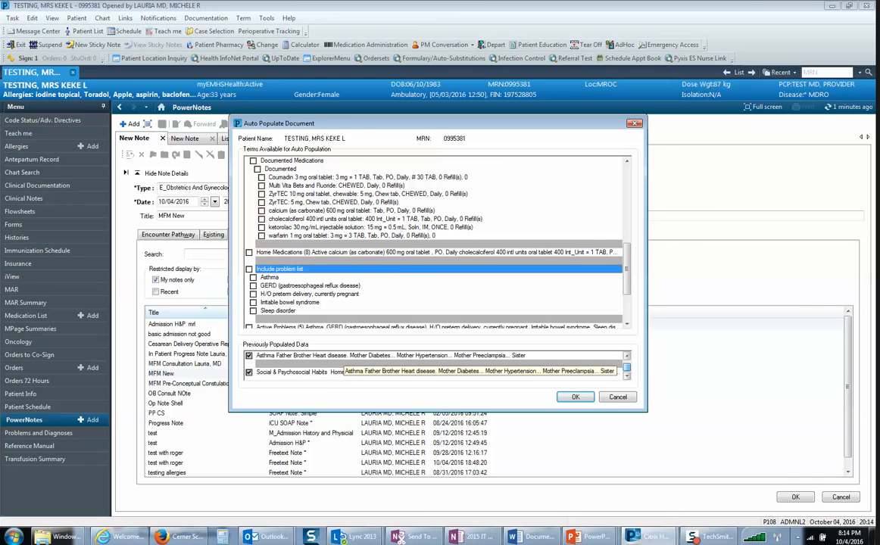
drag(627, 368, 627, 364)
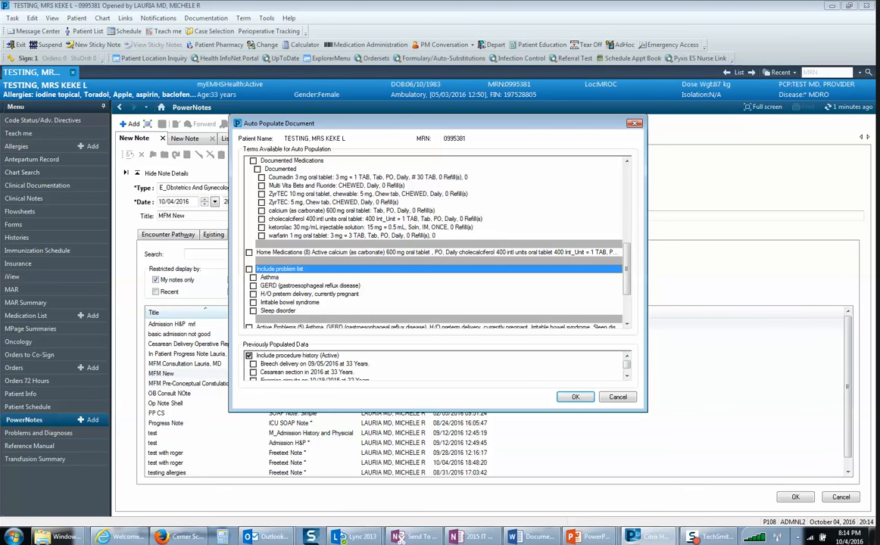
click(576, 397)
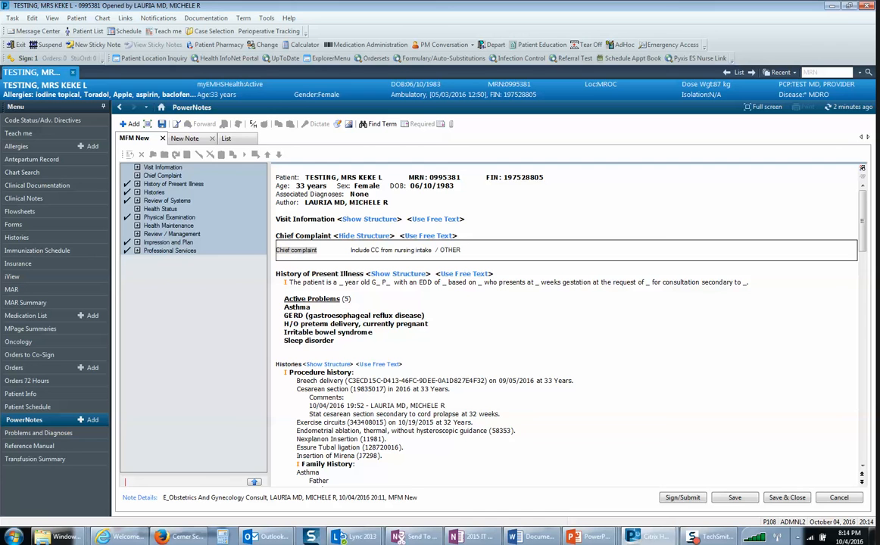
Step: Review the note's auto-populated content from History of Present Illness through histories, allergies, home medications and Review of Systems
click(336, 341)
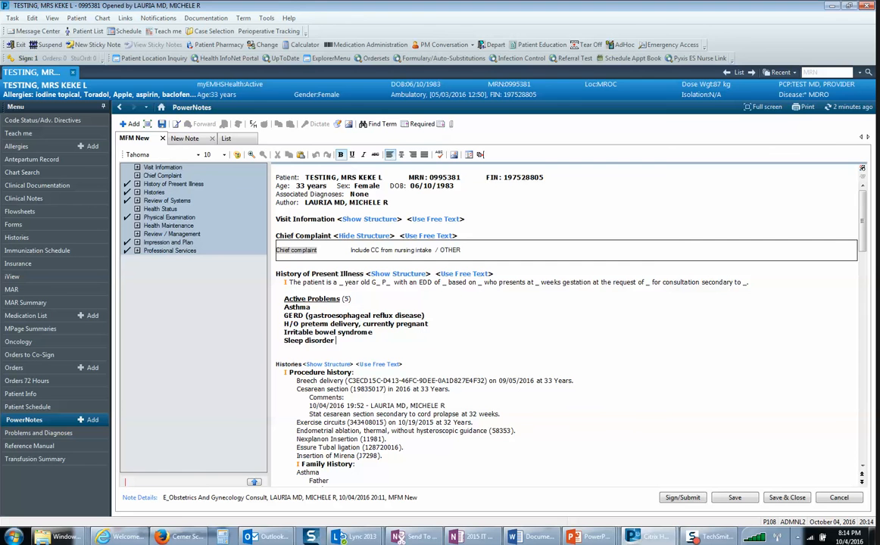
scroll(568, 326, down, 9)
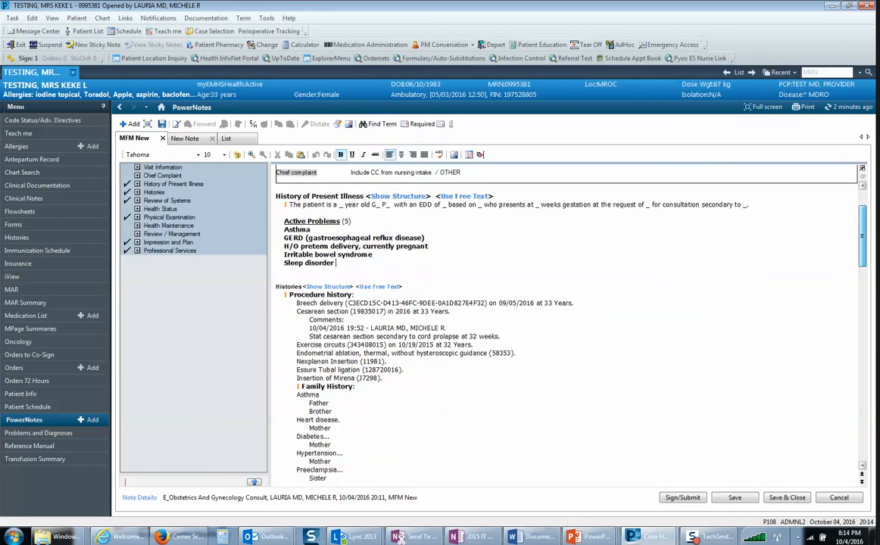
scroll(568, 326, down, 5)
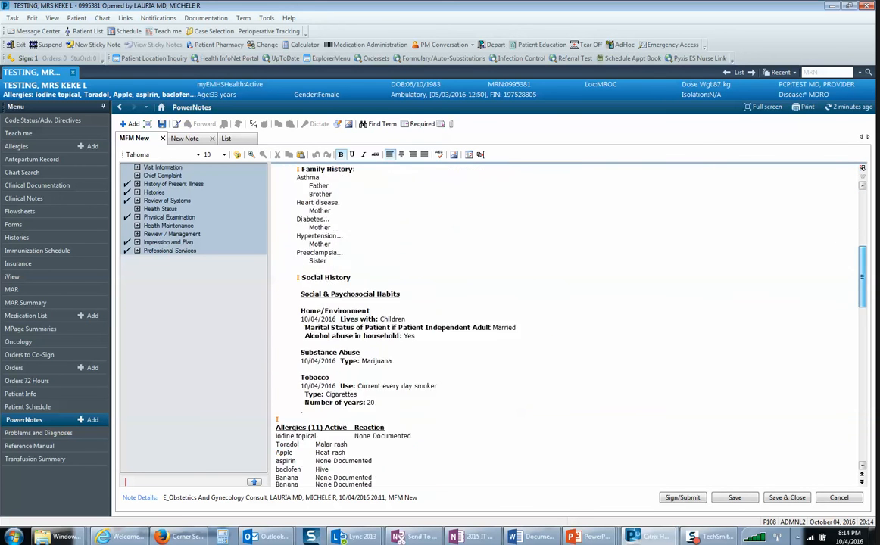
scroll(568, 326, down, 4)
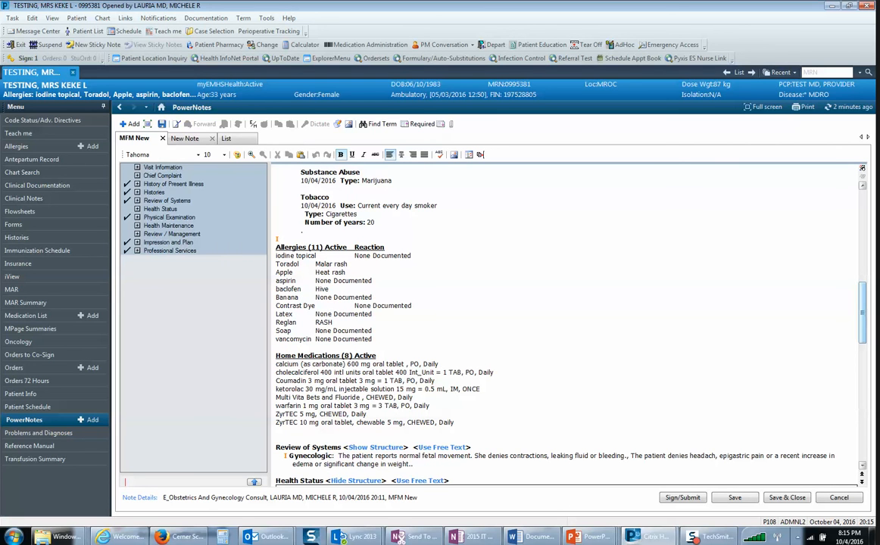
scroll(569, 318, down, 5)
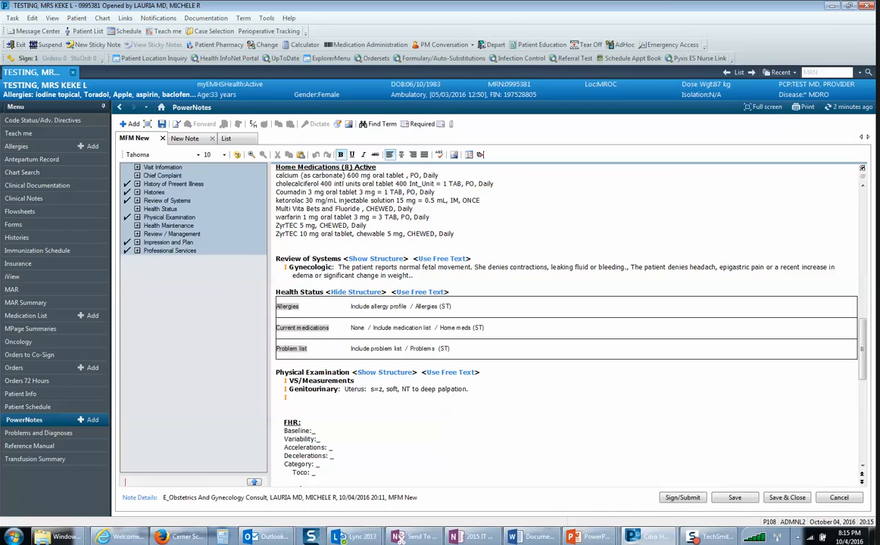
Step: Inspect the editable text of the gynecologic fetal movement entry in Review of Systems and leave without editing it
double_click(712, 268)
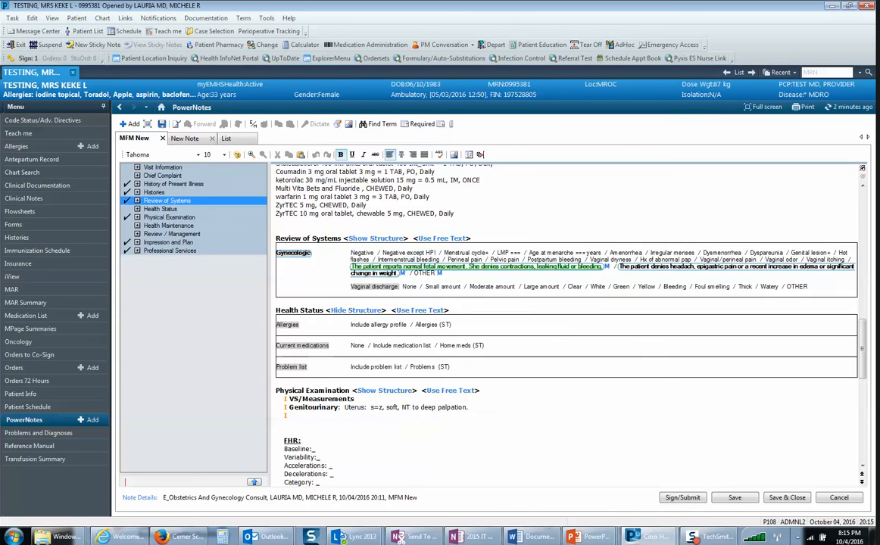
key(Return)
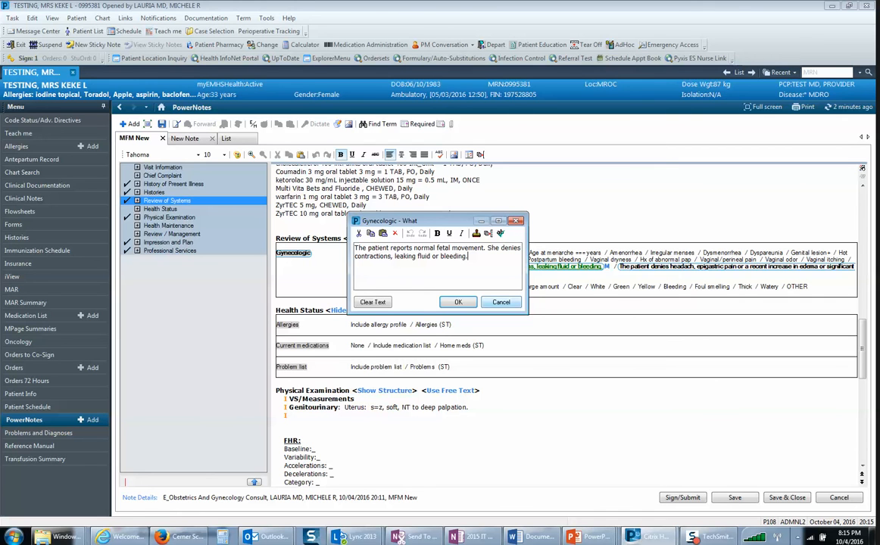
click(501, 302)
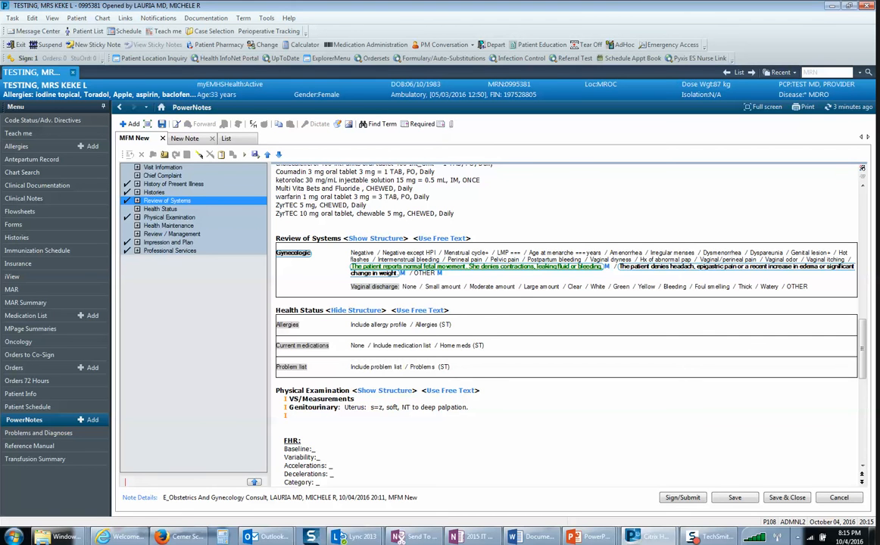
Step: Switch Review of Systems to free text and insert the .mrl_OB_ROS auto text on a new line below the Gynecologic paragraph
click(443, 239)
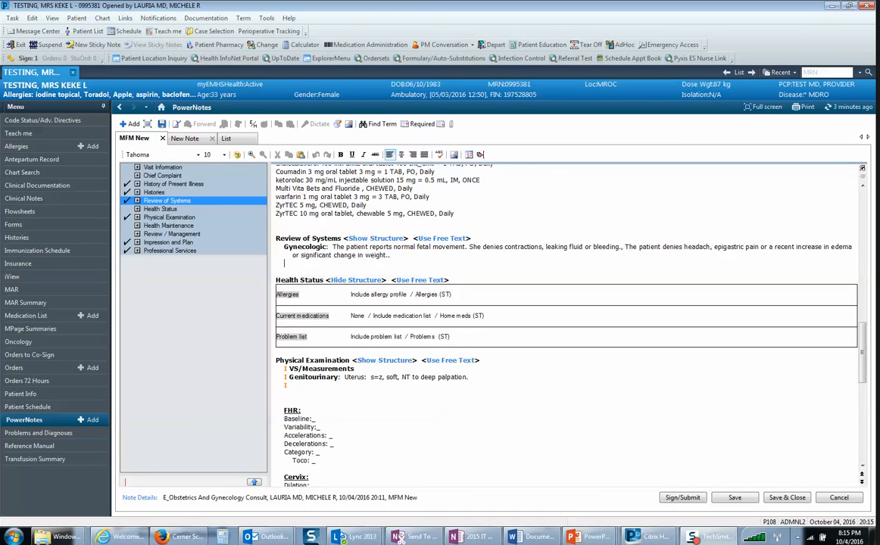
key(Return)
text(.mrl)
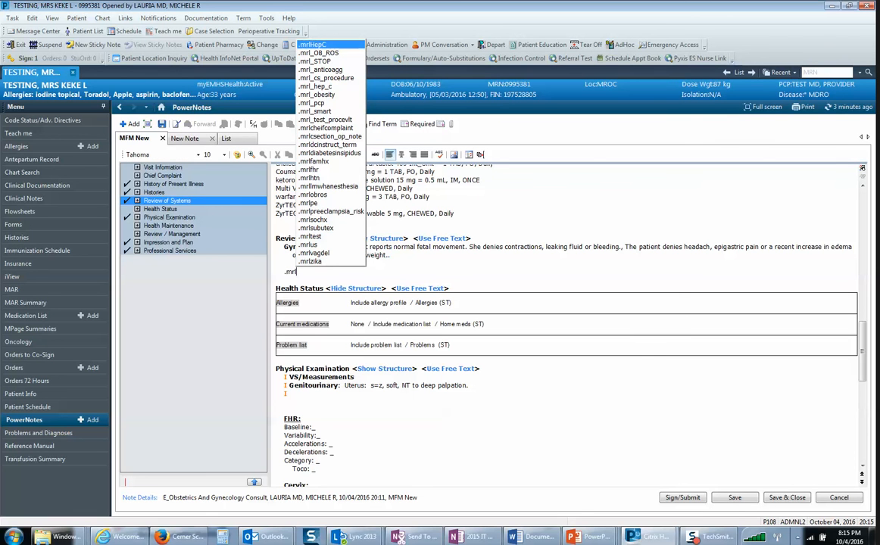
key(Down)
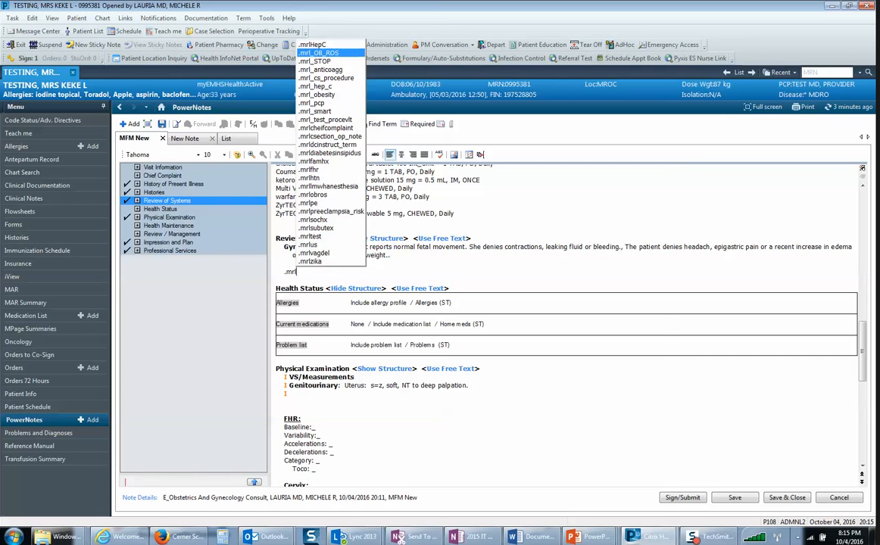
key(Return)
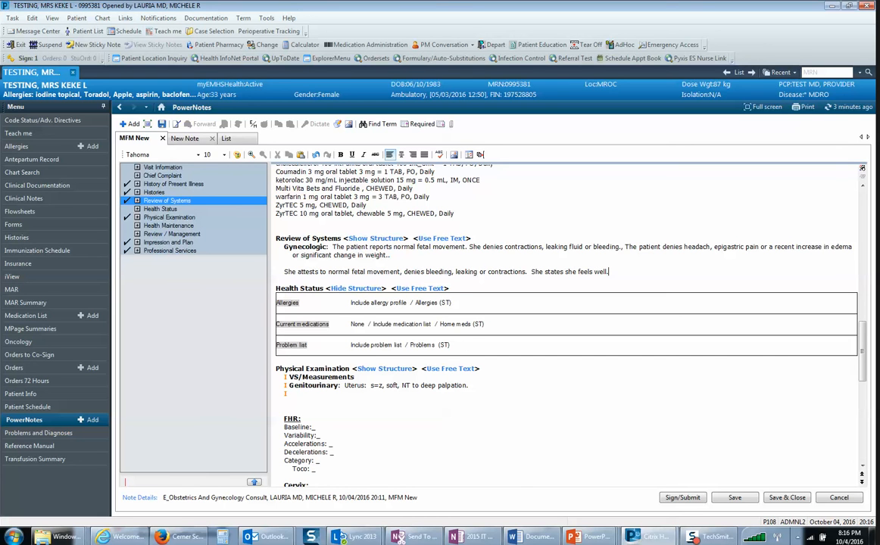
Step: Show the Physical Examination structure and document PERRL for Eye and Normocephalic for HENT
click(385, 369)
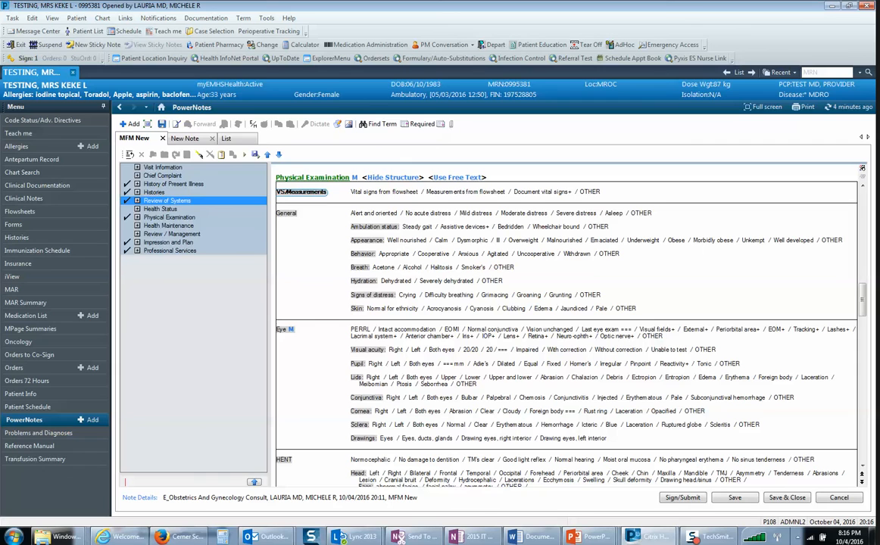
click(361, 329)
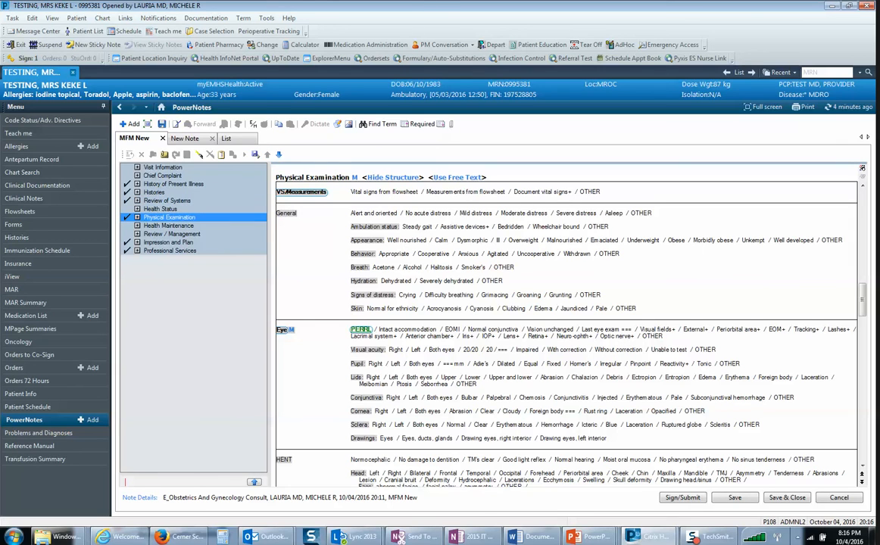
click(371, 459)
Step: Look through the remaining structured sections and display the note in contributor view
scroll(372, 459, down, 2)
scroll(567, 324, down, 10)
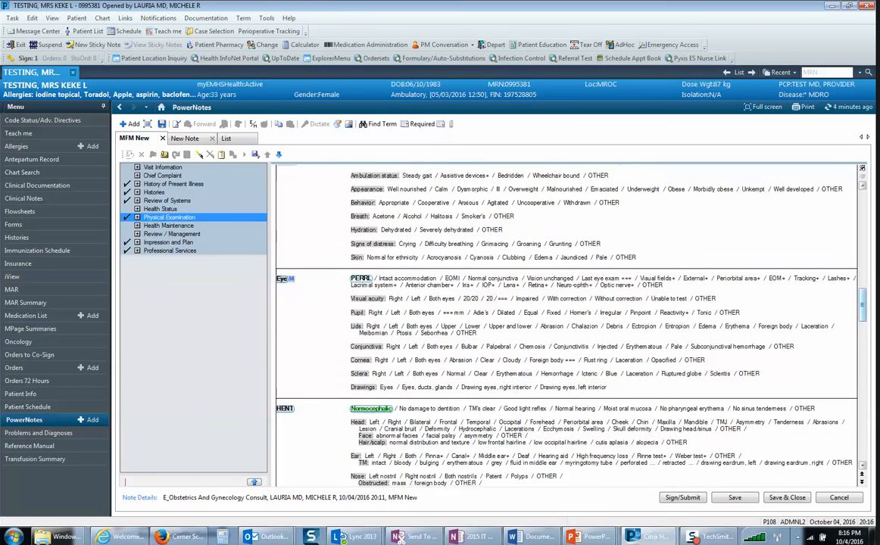
scroll(566, 324, down, 8)
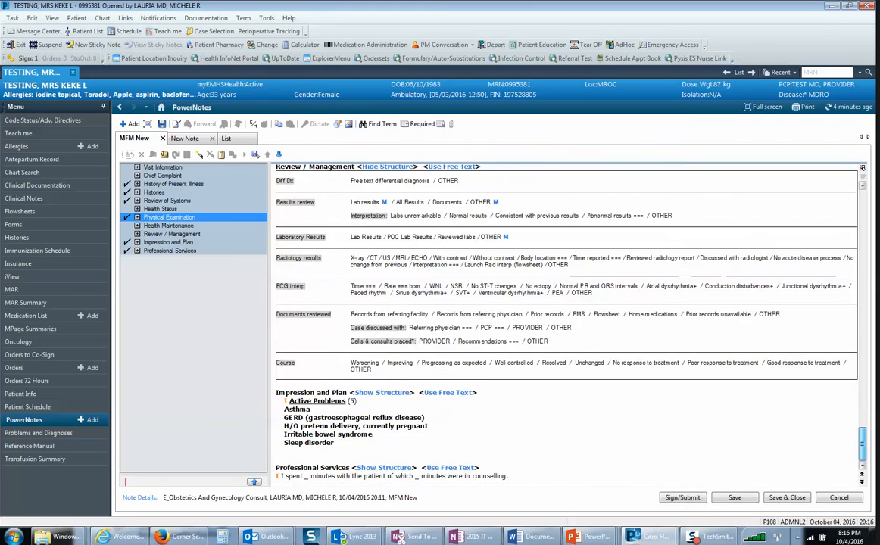
scroll(567, 324, up, 10)
scroll(567, 324, down, 5)
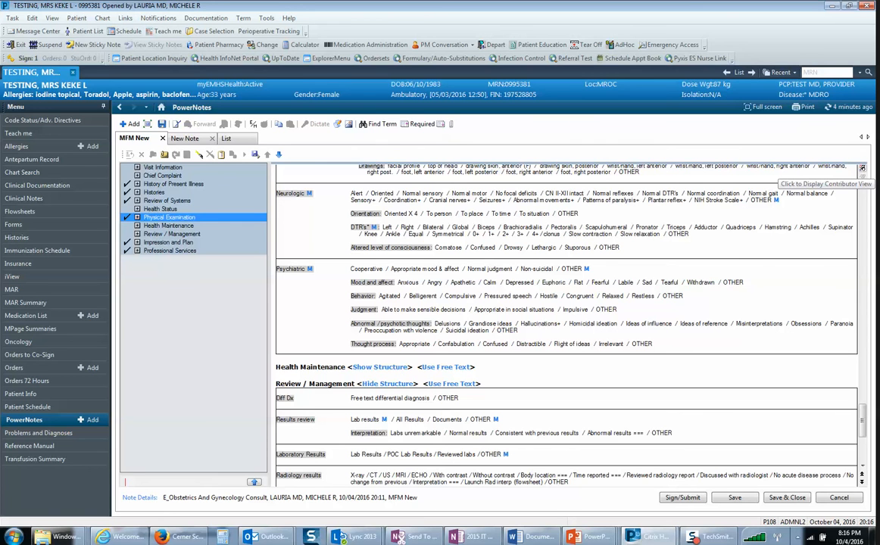
click(862, 168)
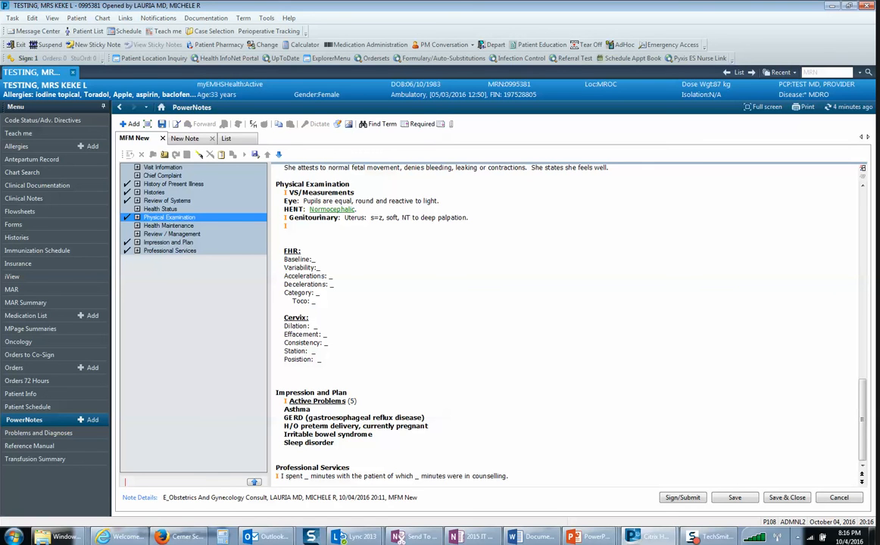
Step: Delete the whole FHR block, from its heading through the Toco line, from the Physical Examination section
click(285, 234)
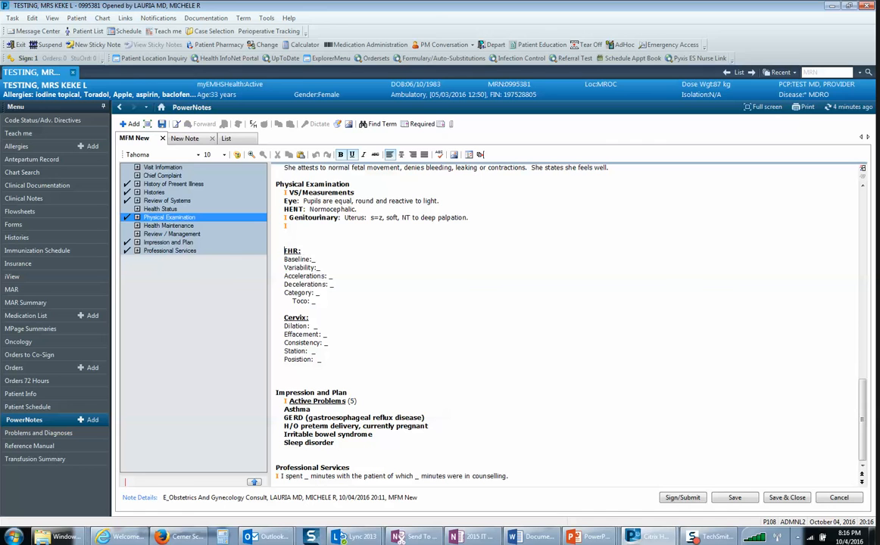
drag(285, 251, 321, 302)
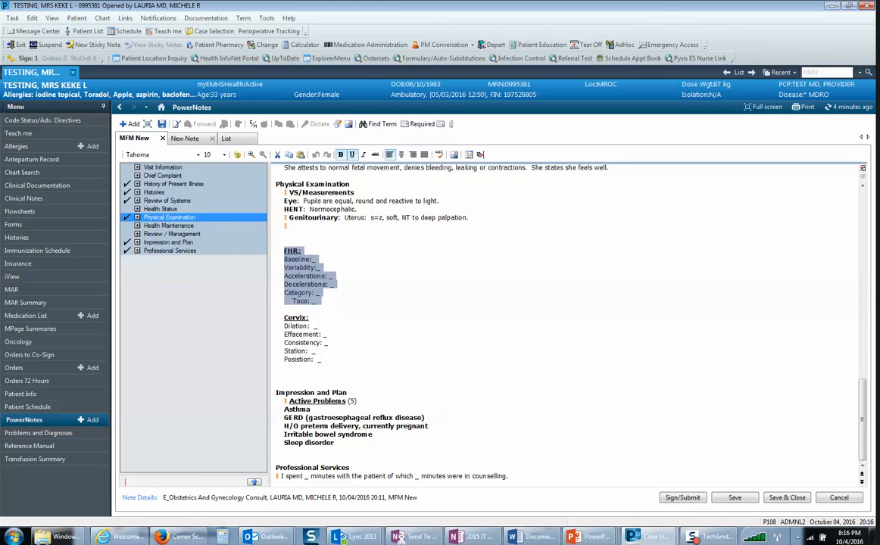
key(Delete)
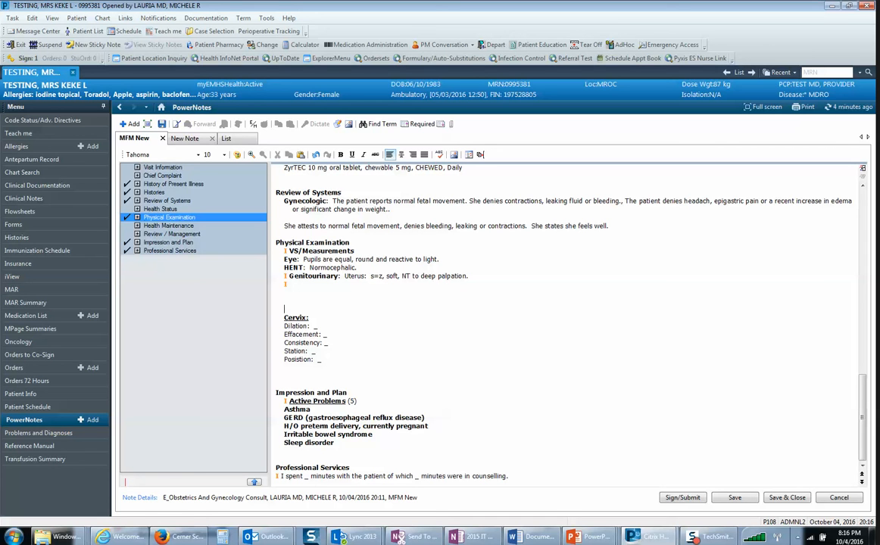
Step: Place the text cursor after Asthma in the Impression and Plan problem list
click(313, 409)
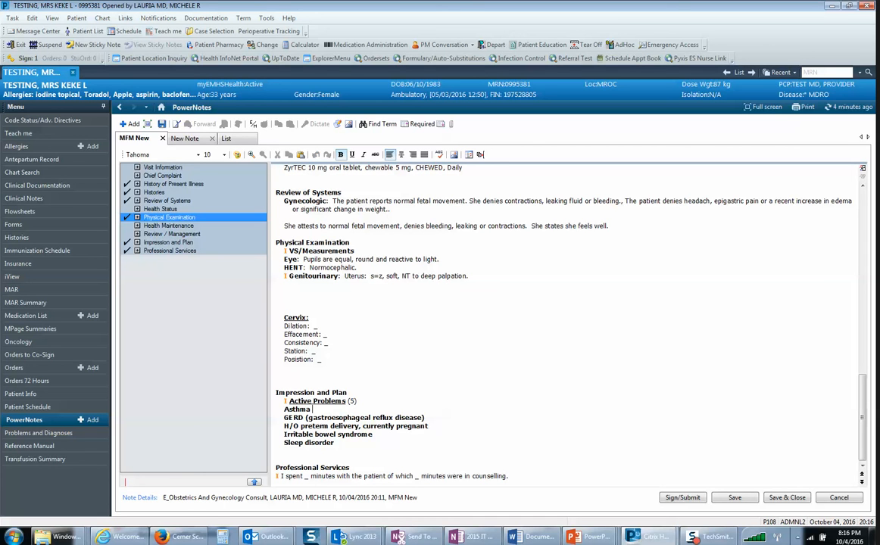